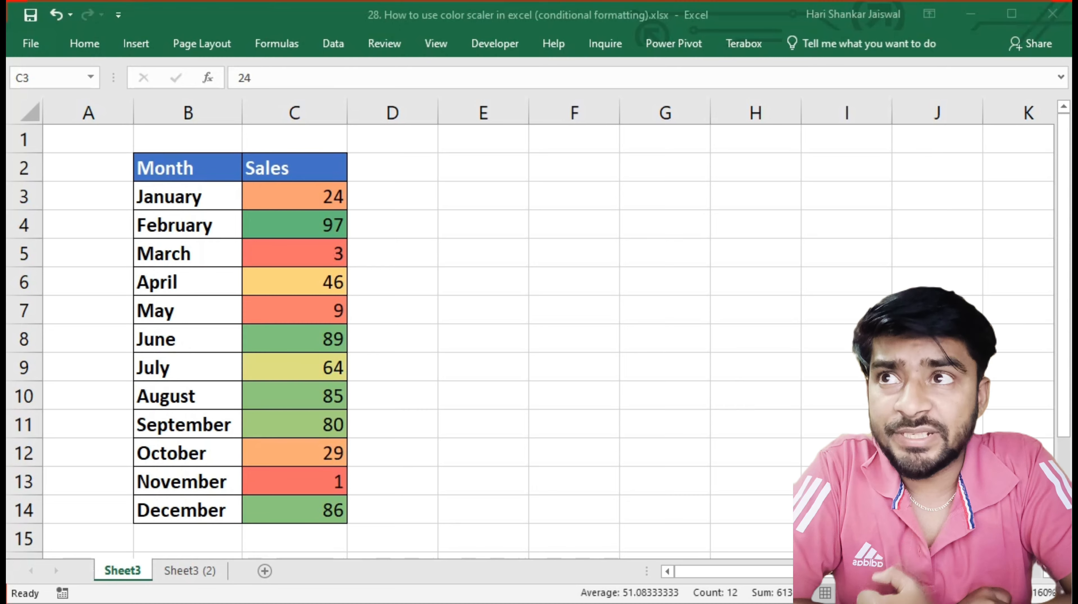
key(ctrl+shift+Down)
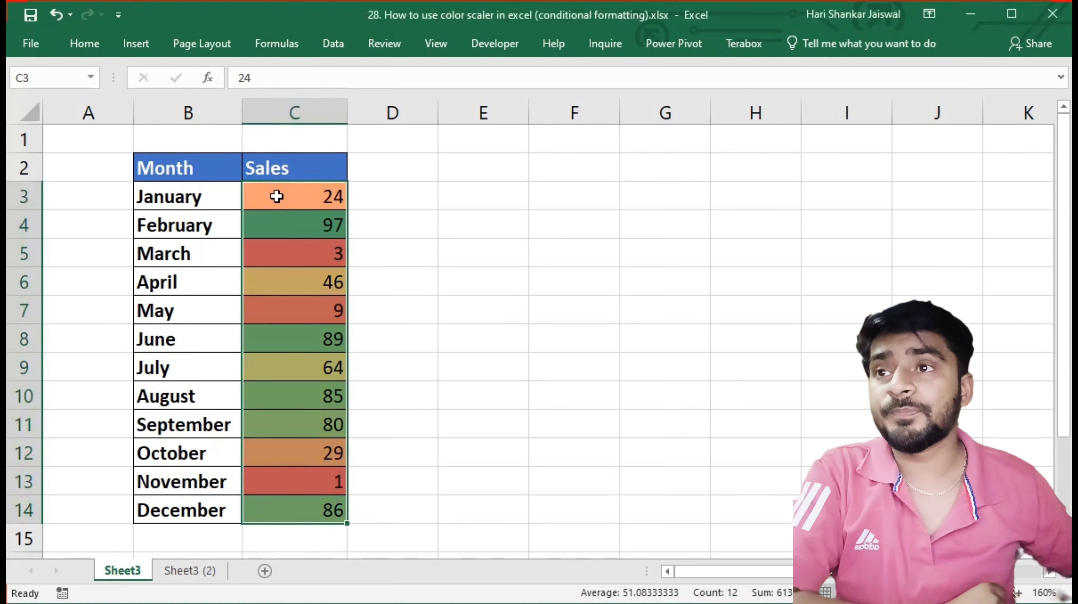
drag(279, 193, 281, 524)
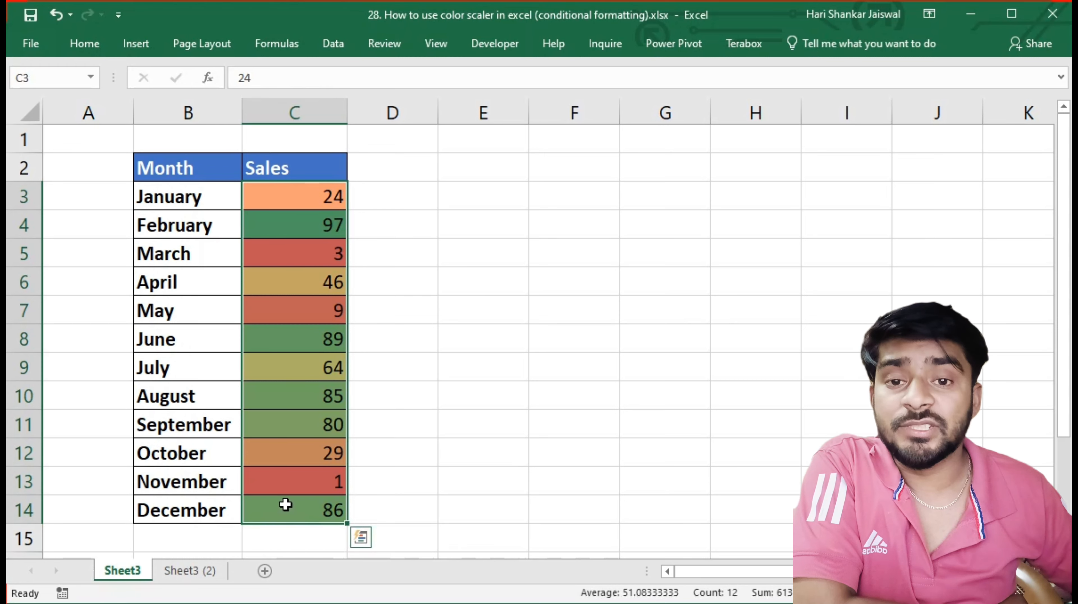
click(287, 481)
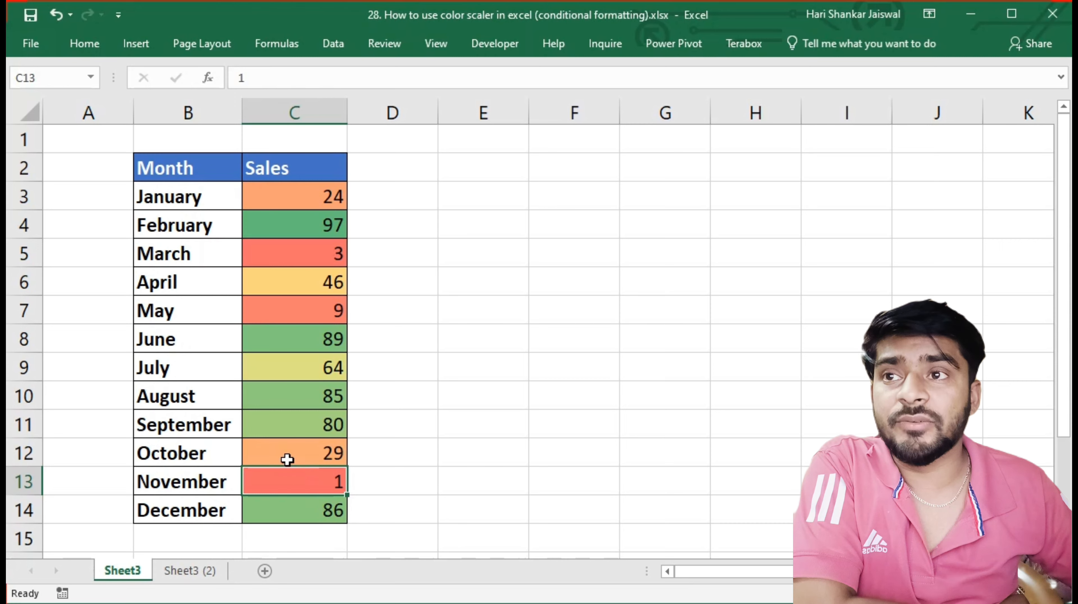
click(297, 343)
click(319, 234)
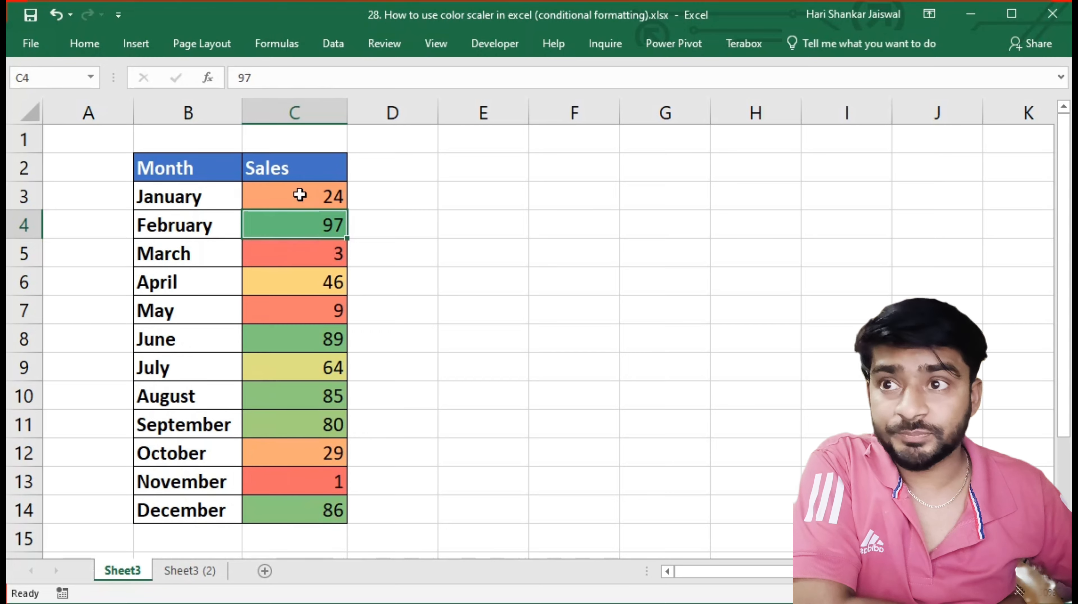
Switch to the Sheet3 (2) worksheet and slightly widen the Sales column
click(171, 577)
double_click(211, 106)
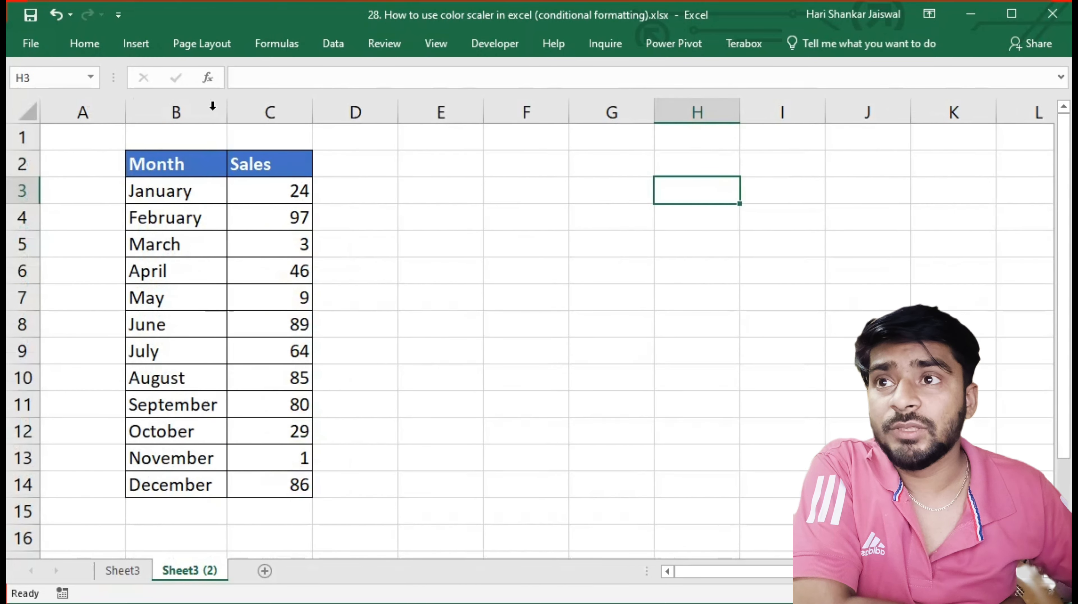
drag(313, 110, 338, 111)
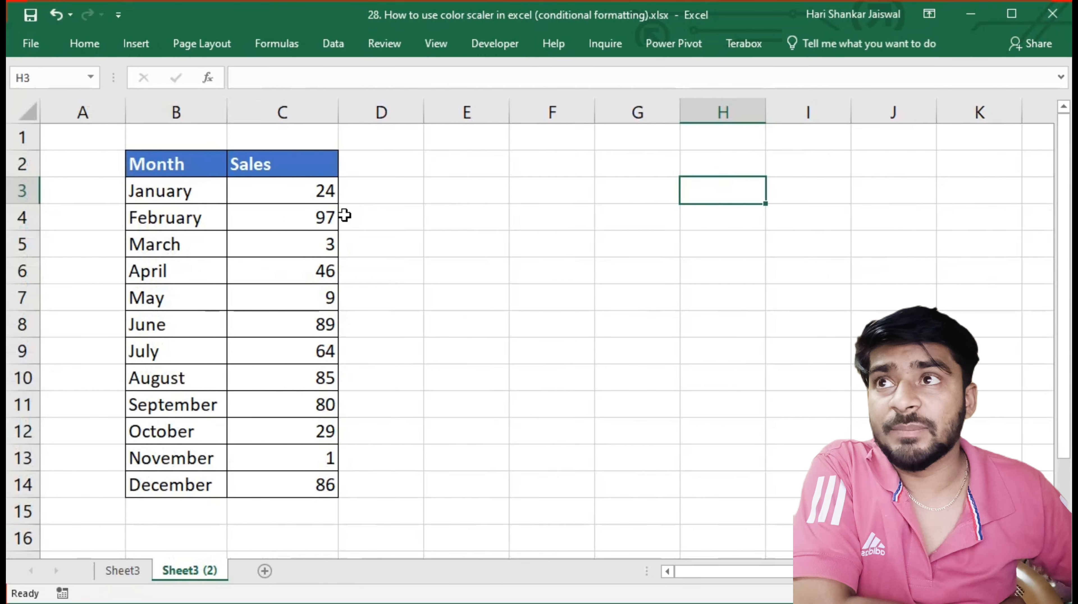
Apply the Green - Yellow - Red Color Scale to the January to December Sales values in C3:C14
click(277, 190)
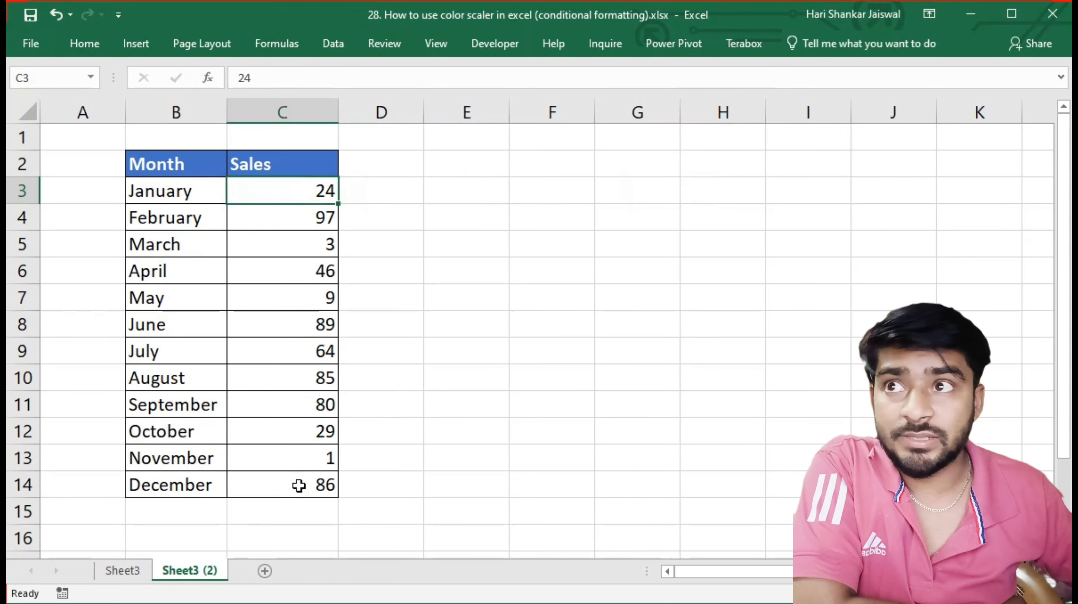
click(281, 213)
drag(279, 186, 298, 479)
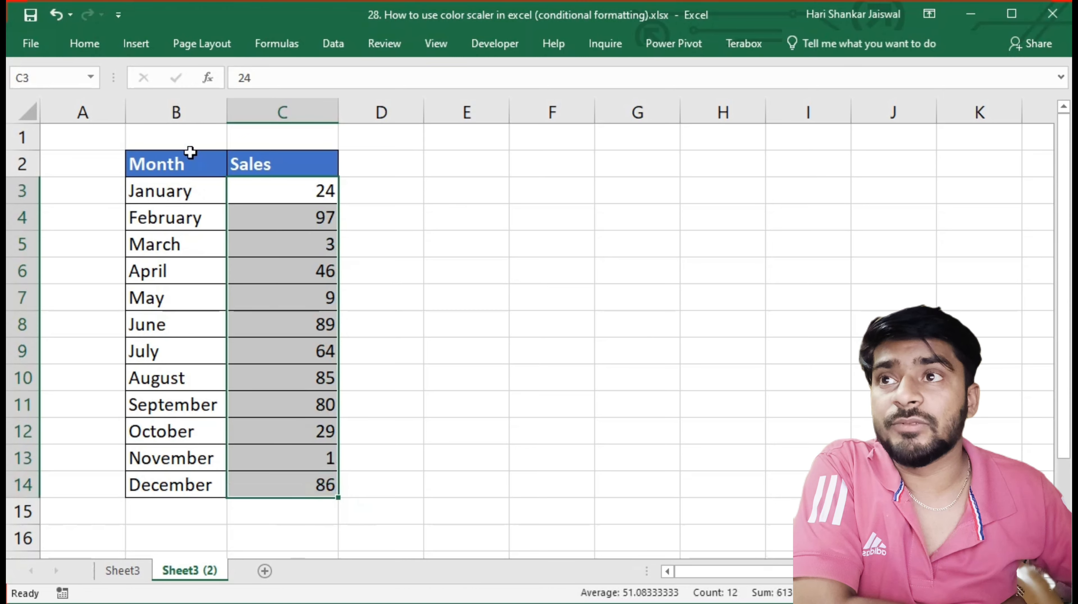
click(86, 44)
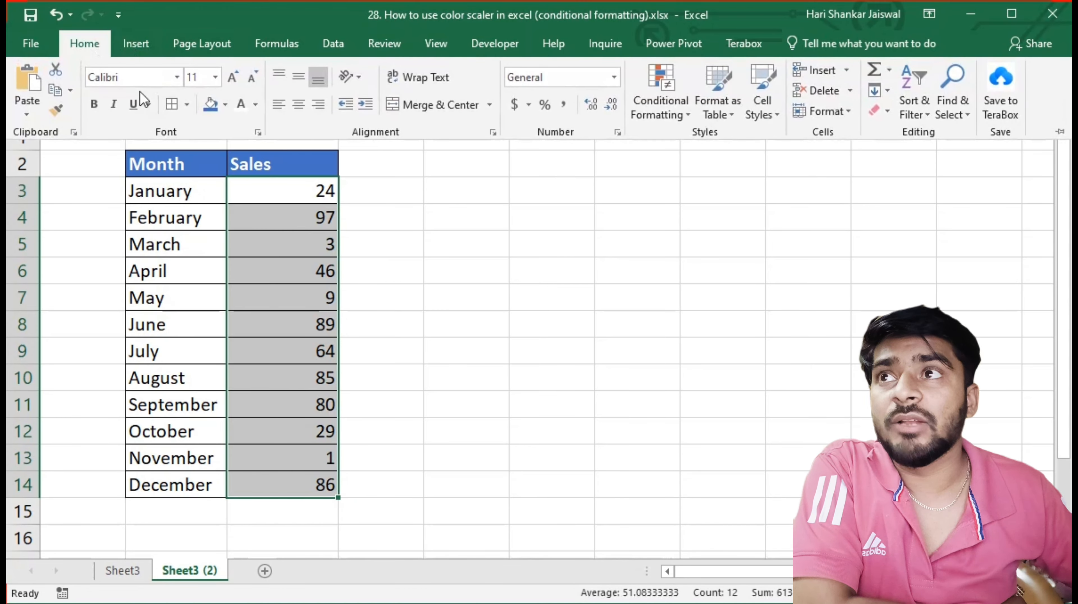
click(663, 110)
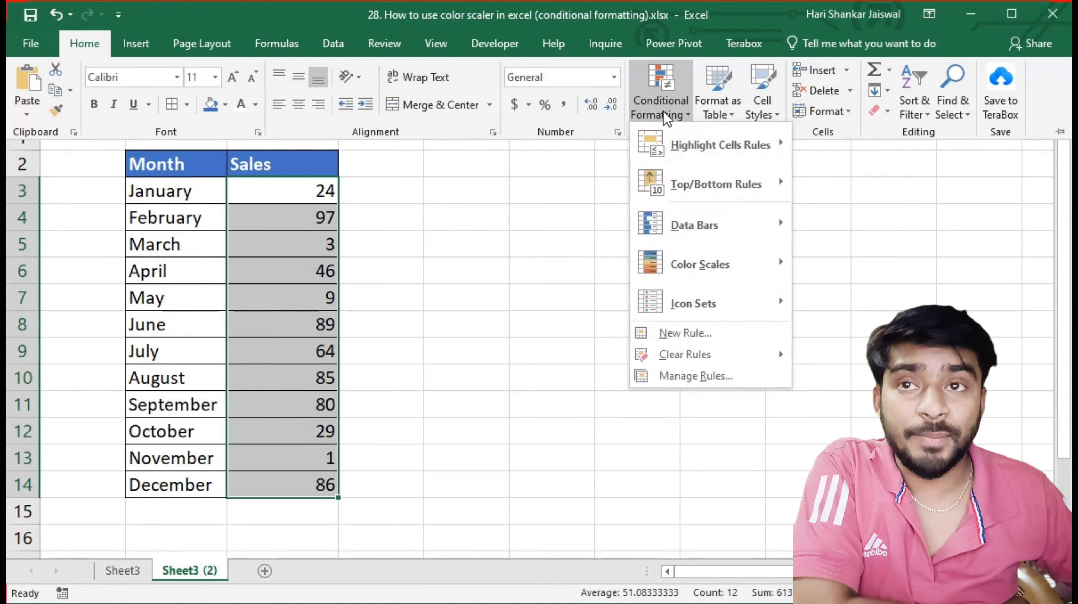
mouse_move(685, 272)
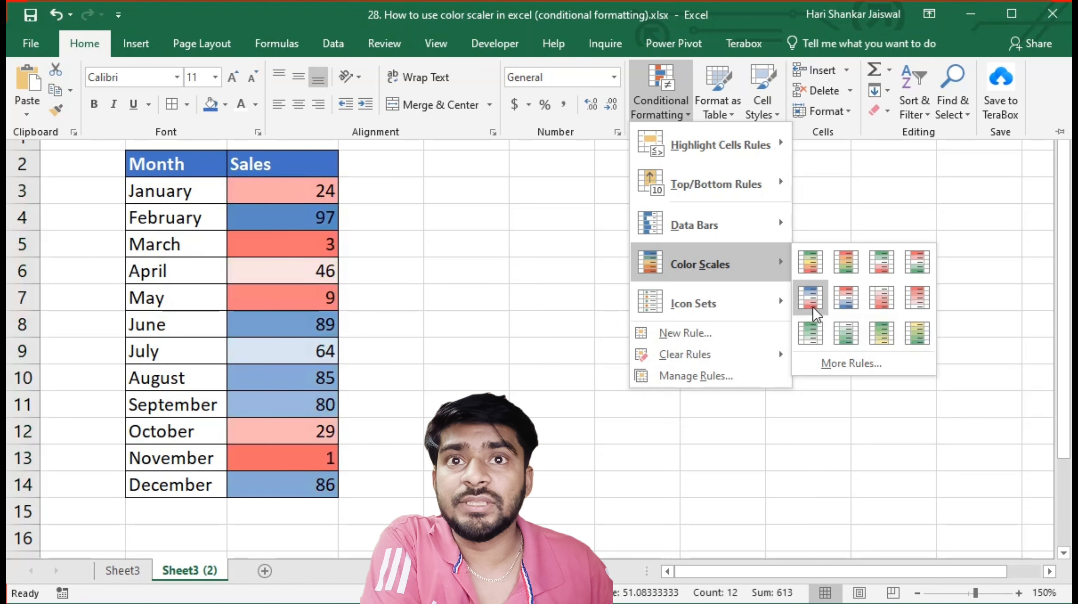
click(812, 267)
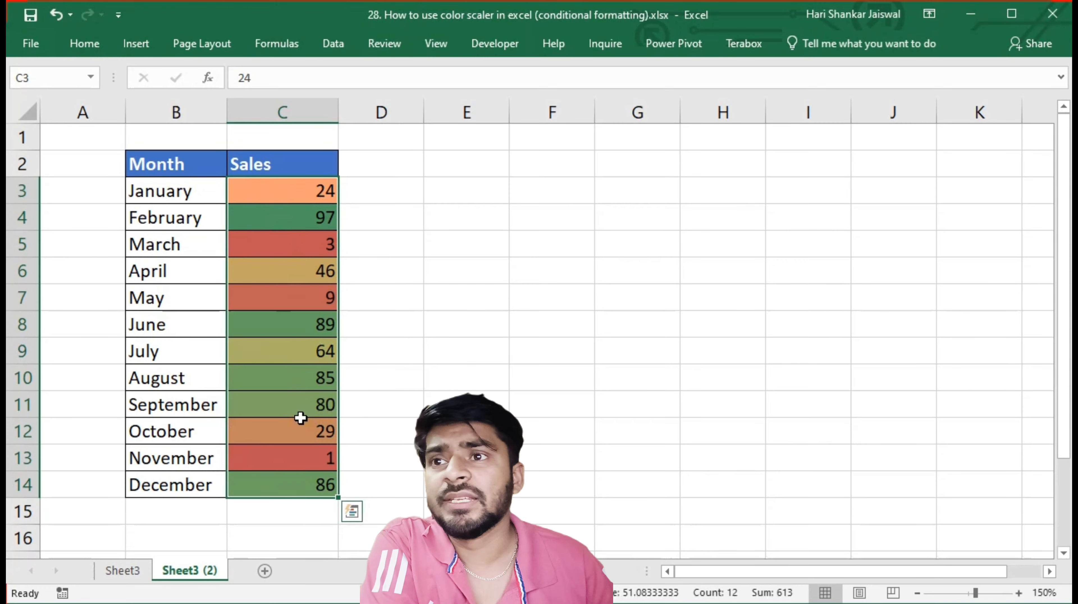
Set the November Sales value in C13 to 100
click(310, 463)
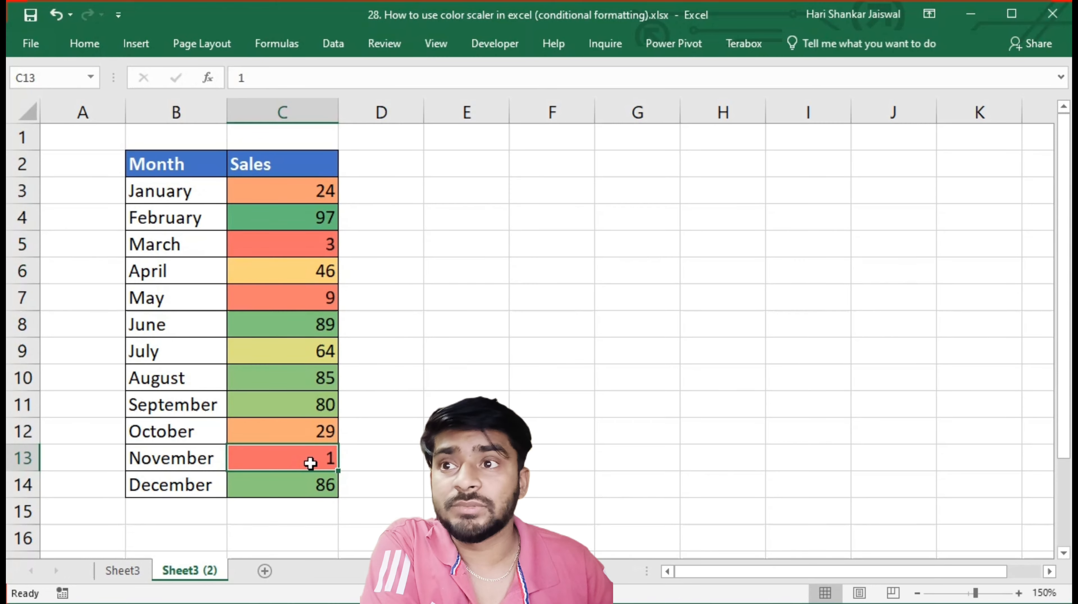
text(100)
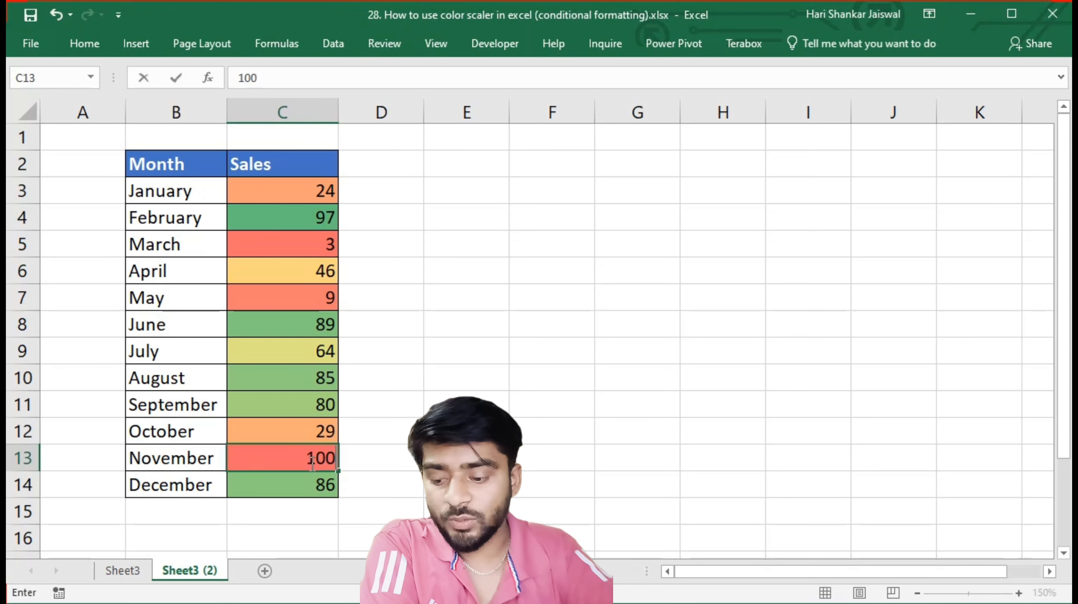
key(Return)
click(310, 463)
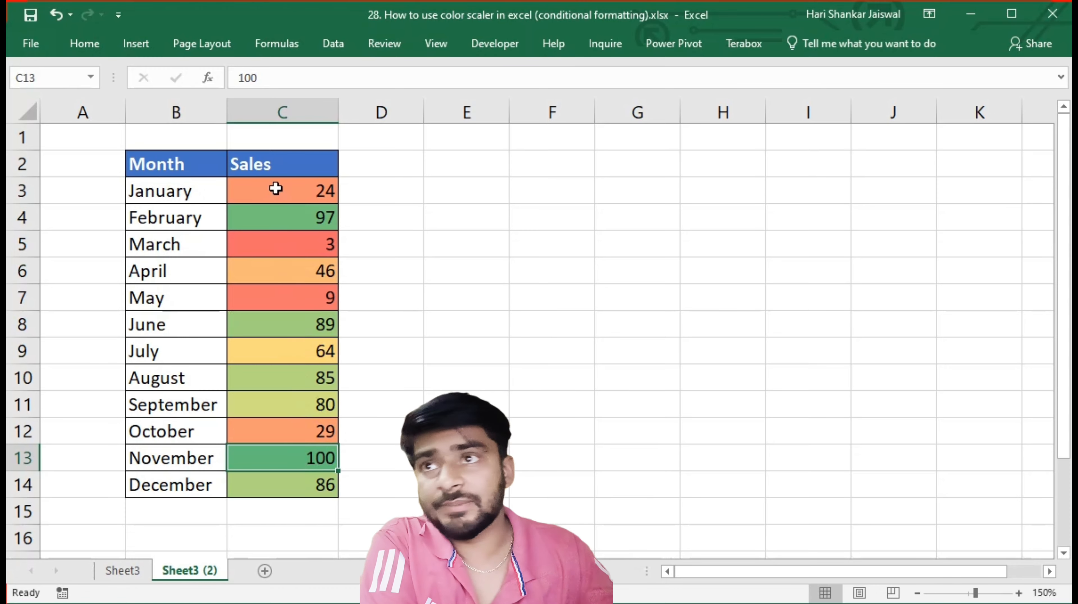
Edit the color scale rule on C3:C14 and set its minimum color to the standard dark red
drag(277, 189, 298, 474)
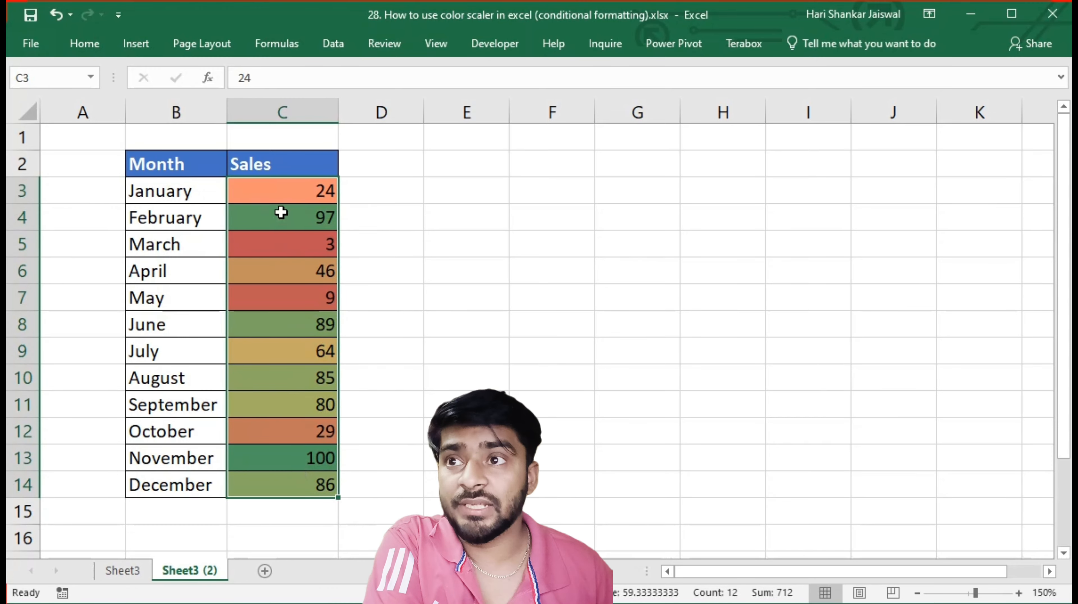
click(91, 51)
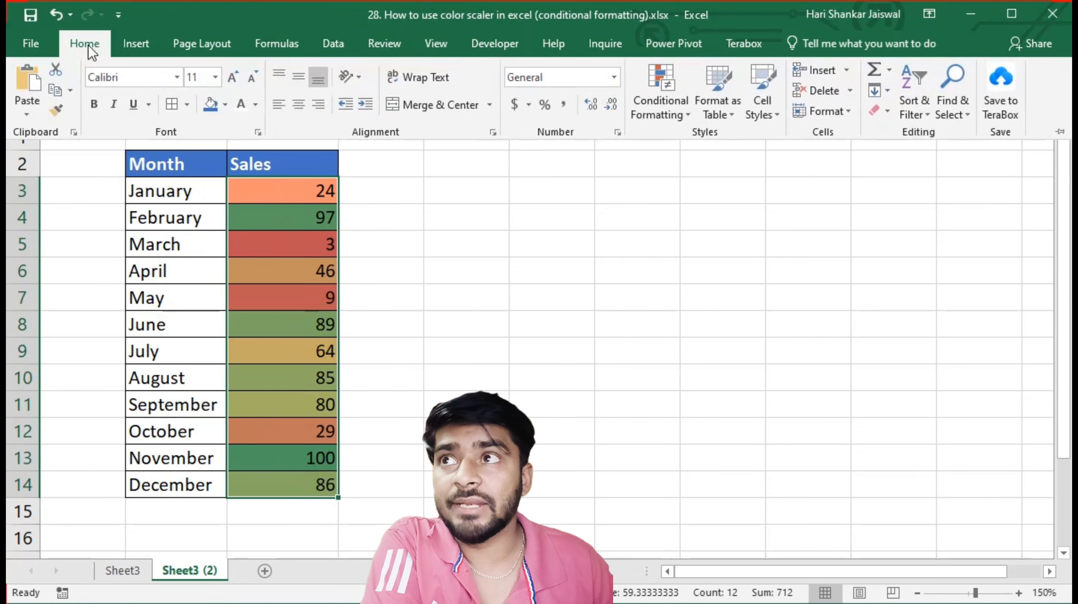
click(656, 120)
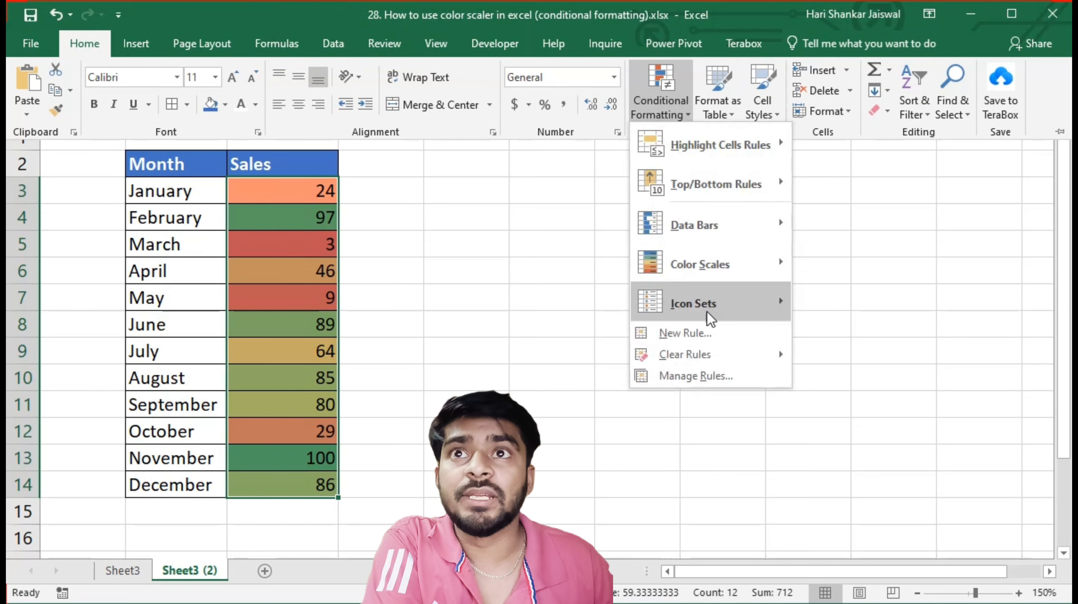
click(682, 378)
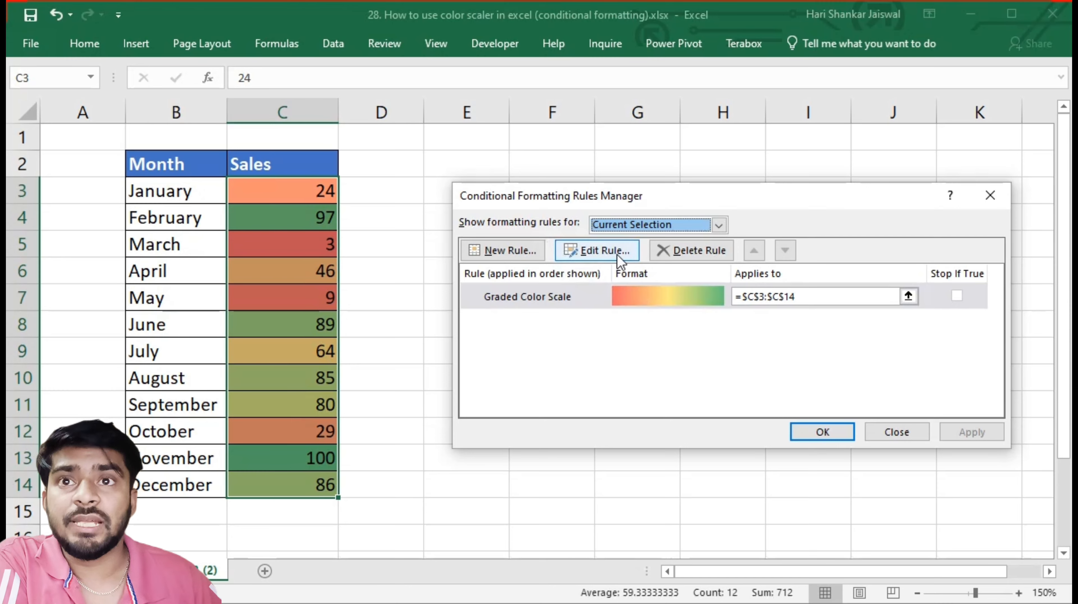
click(607, 250)
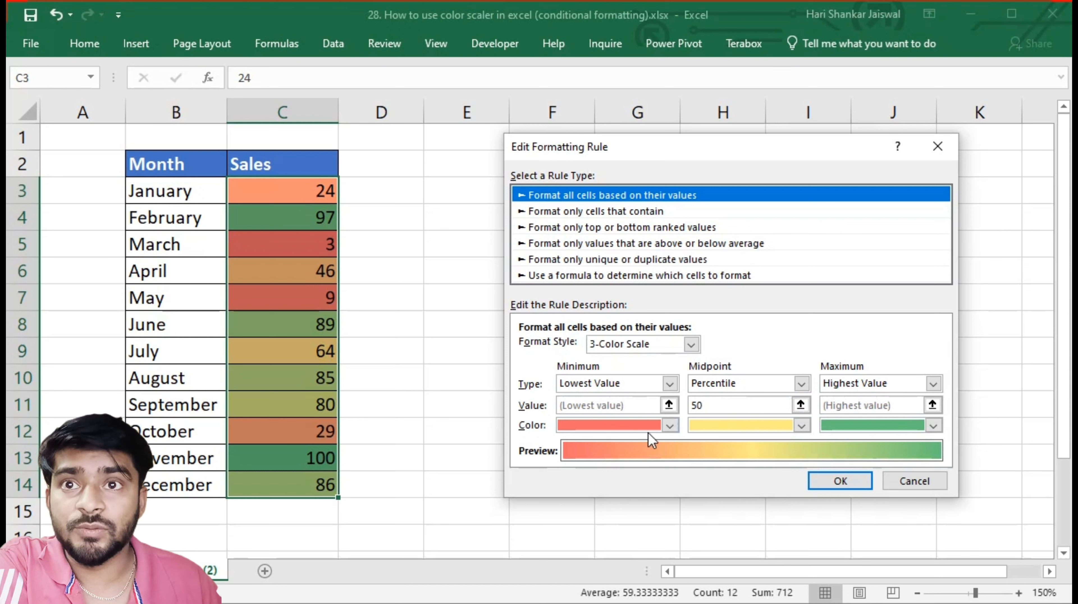
click(674, 424)
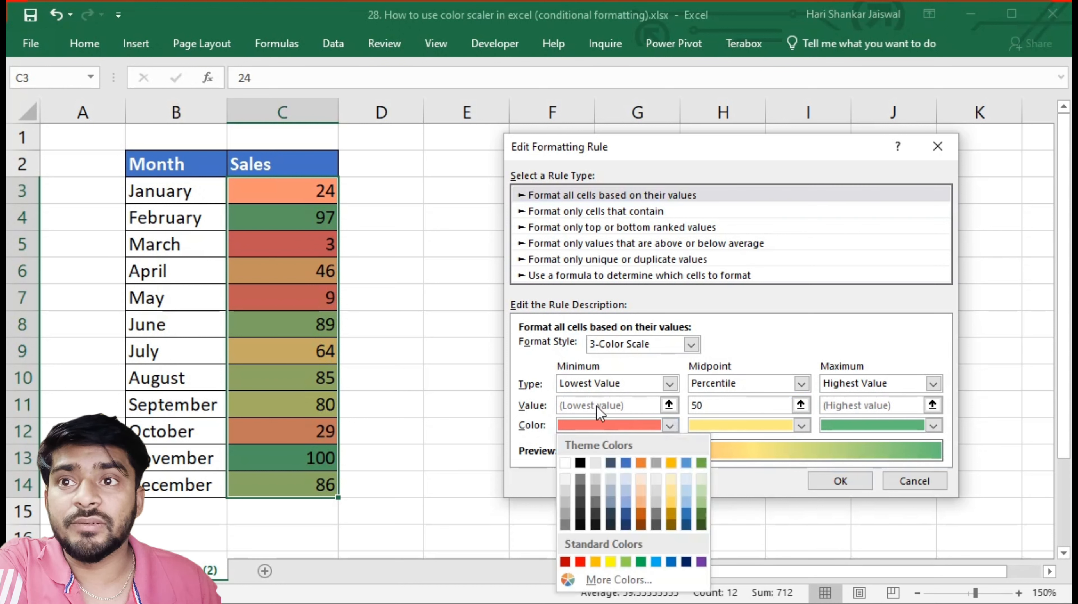
click(565, 561)
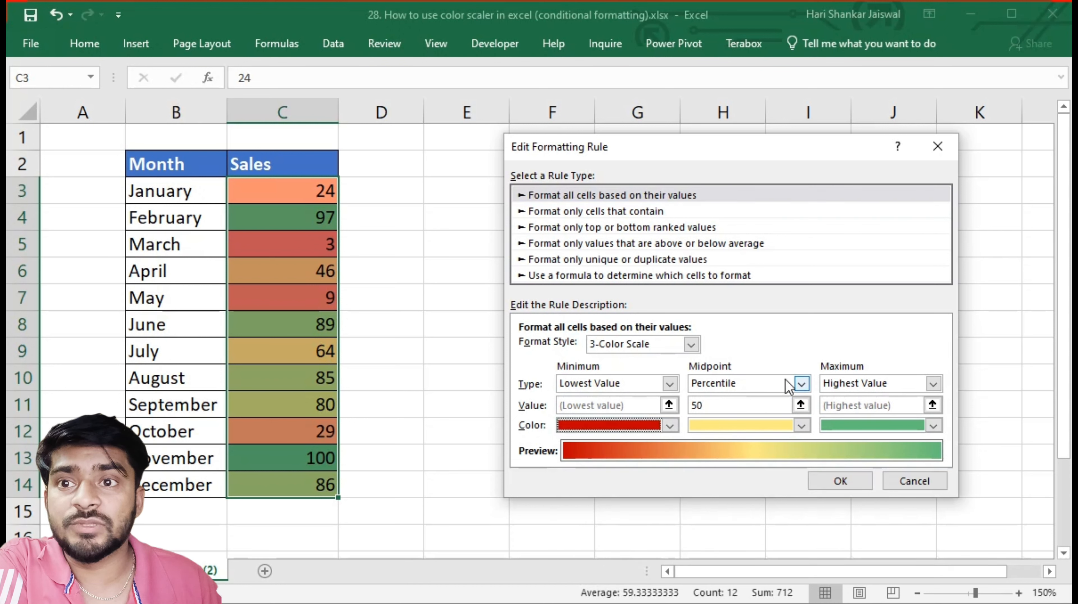
Set the rule's maximum color to theme green and its midpoint color to gold, and apply the edited rule
click(933, 425)
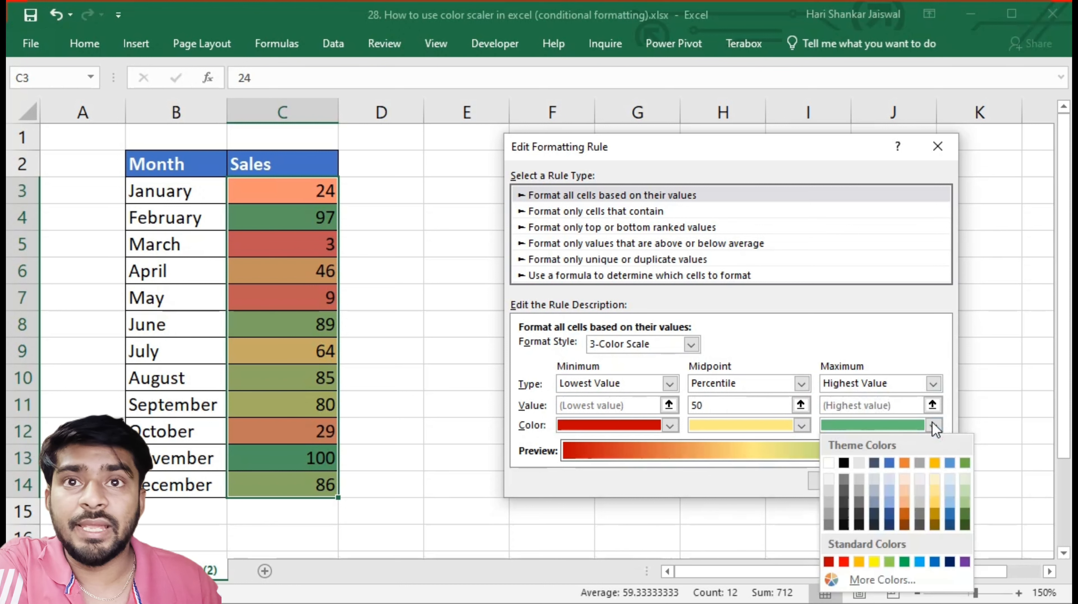
click(963, 463)
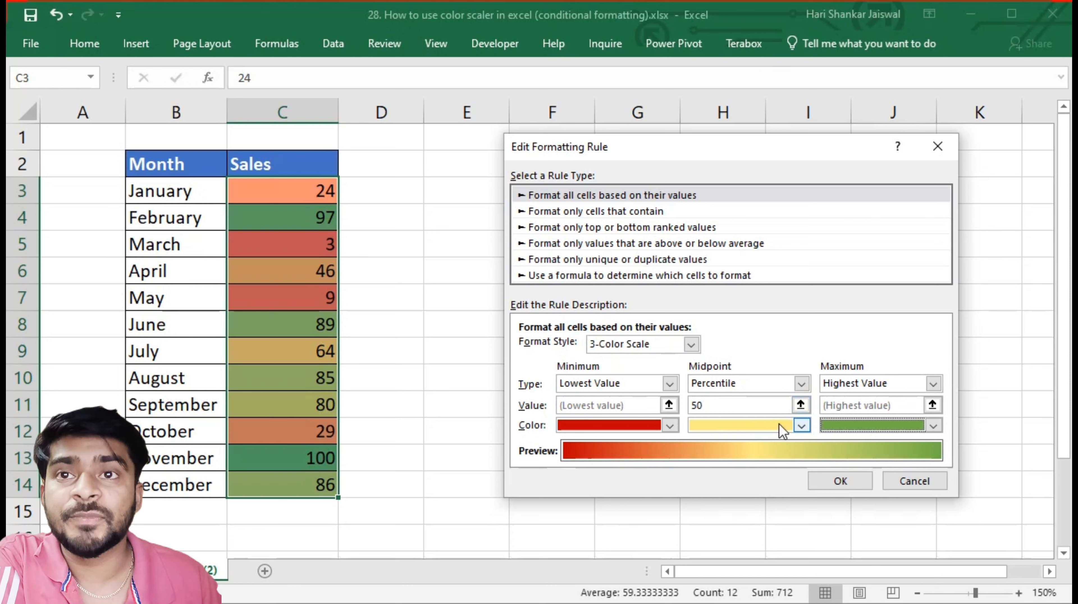
click(802, 425)
click(799, 465)
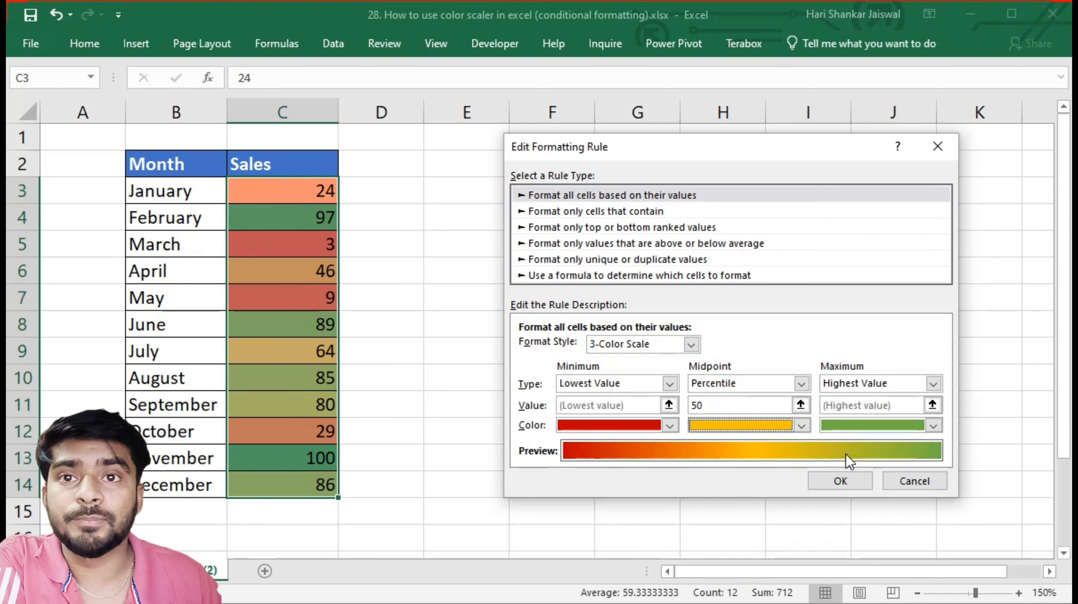
click(841, 481)
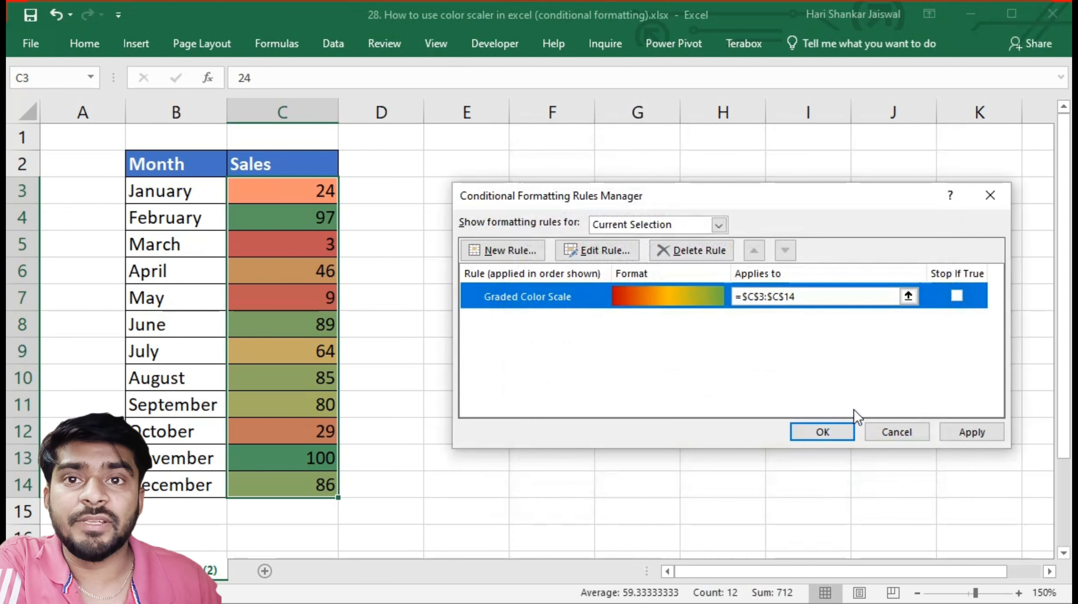
click(971, 432)
click(846, 437)
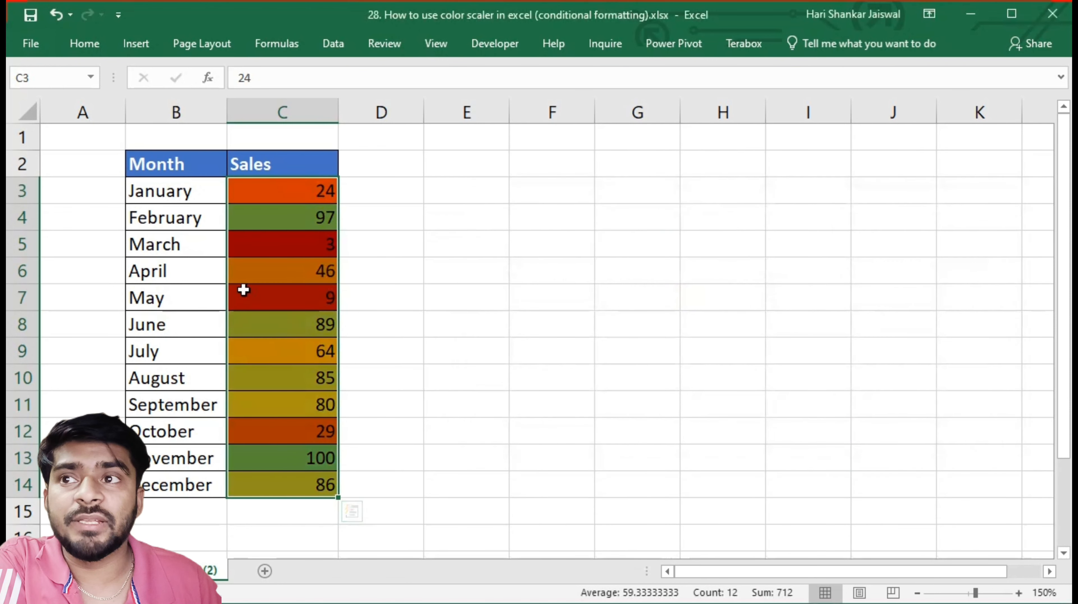
Set the July Sales value in C9 to 50
click(281, 201)
click(282, 352)
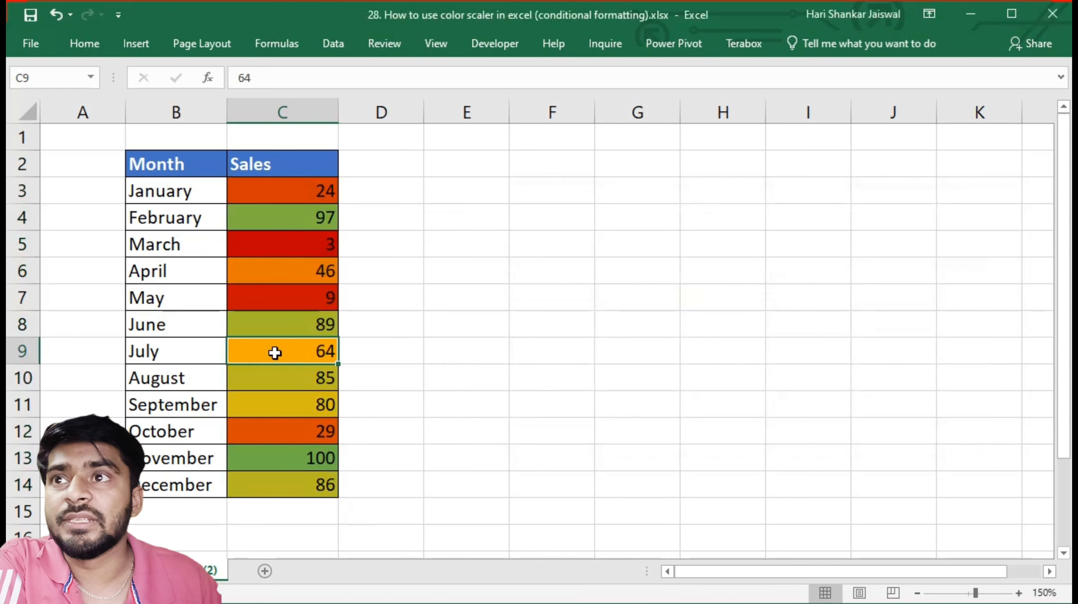
text(50)
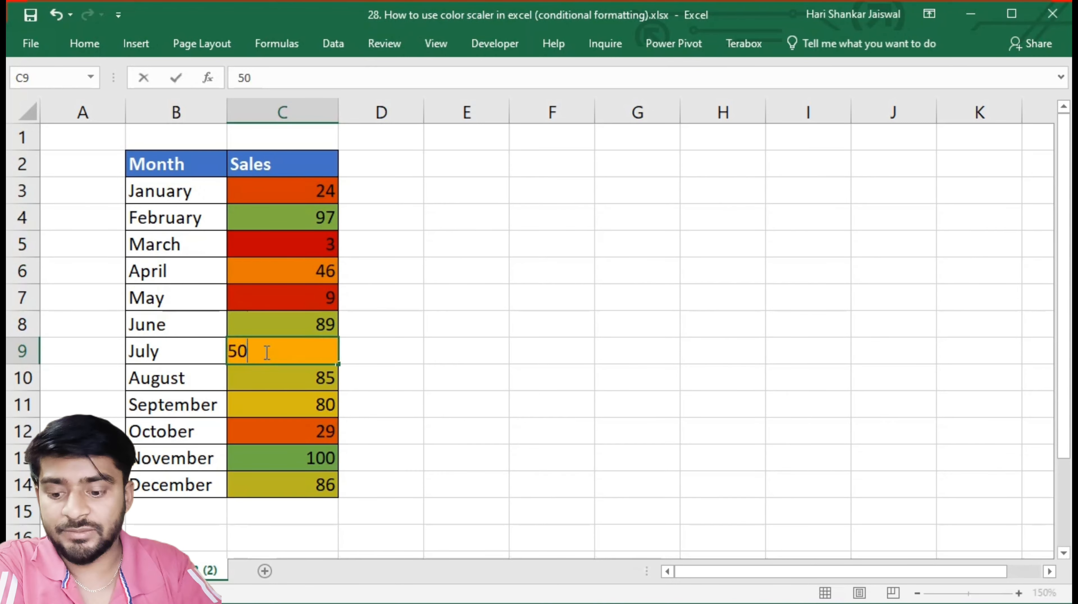
key(Return)
click(265, 352)
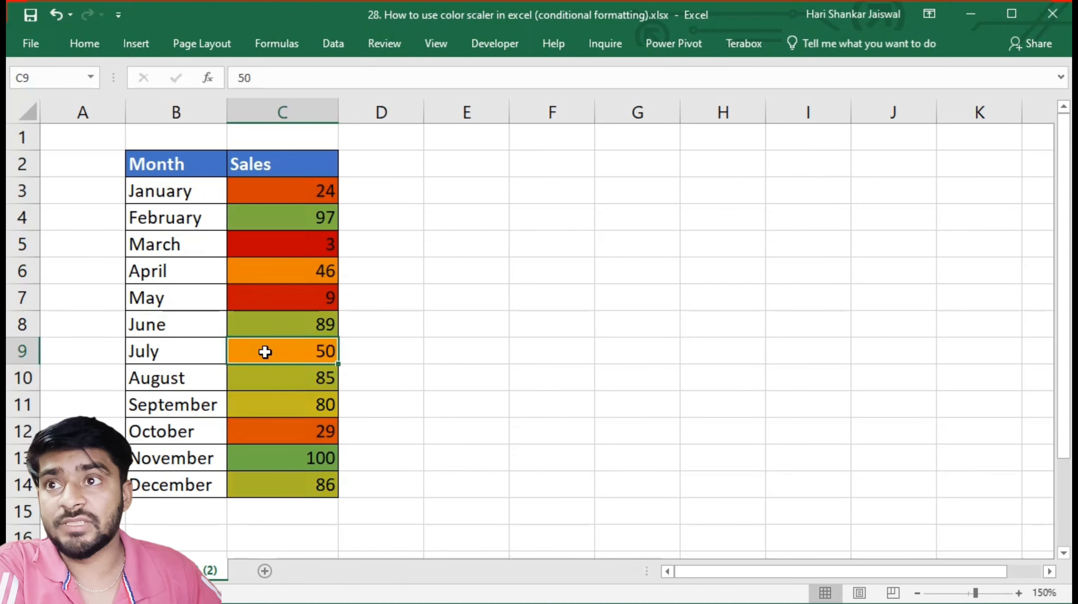
Set the November Sales value in C13 to 1
click(309, 463)
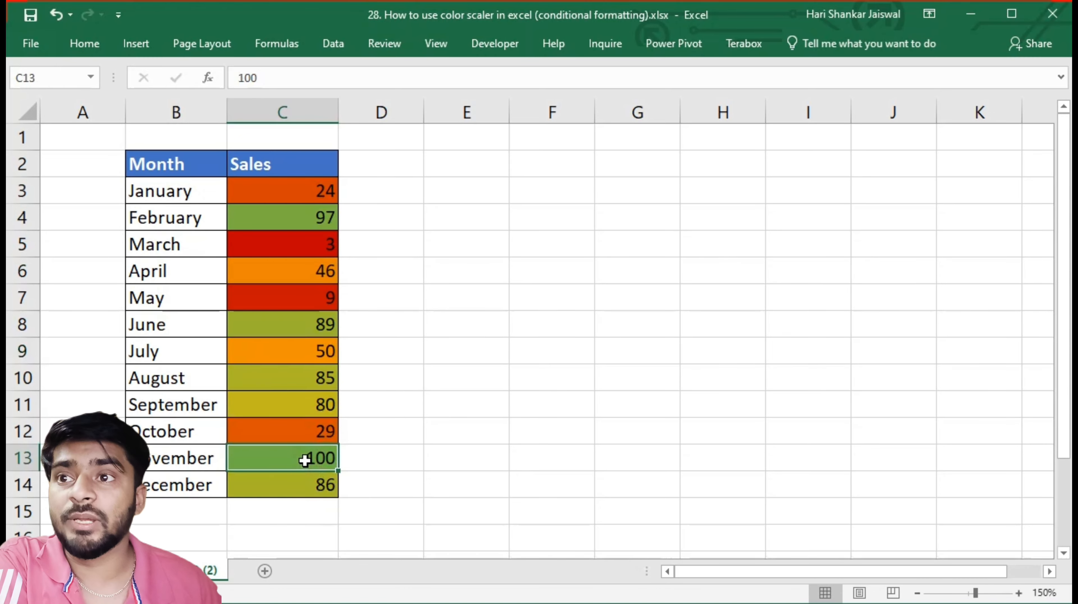
text(1)
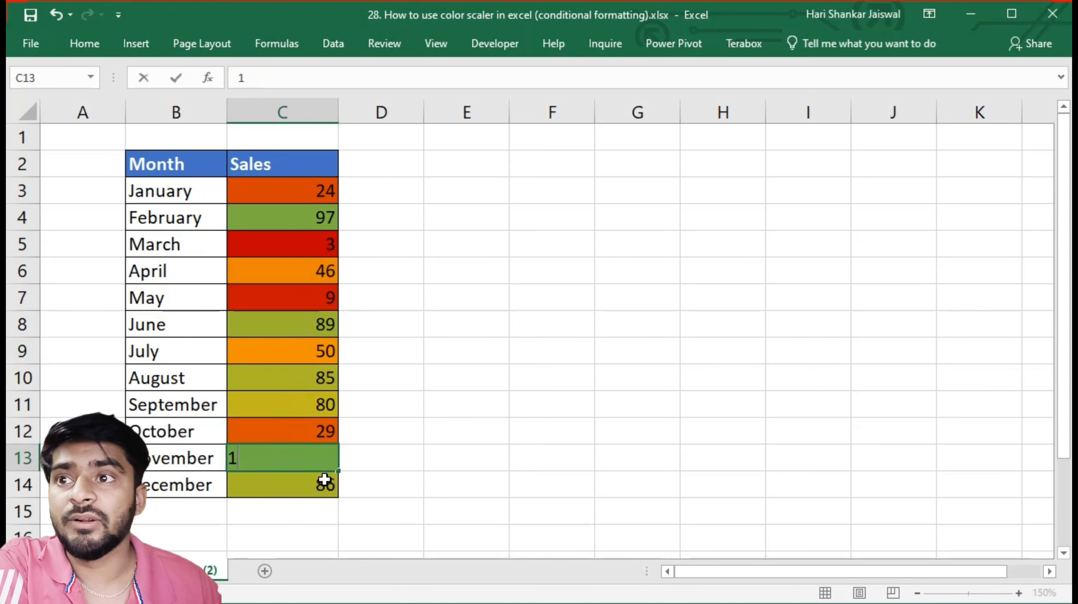
key(Return)
key(Up)
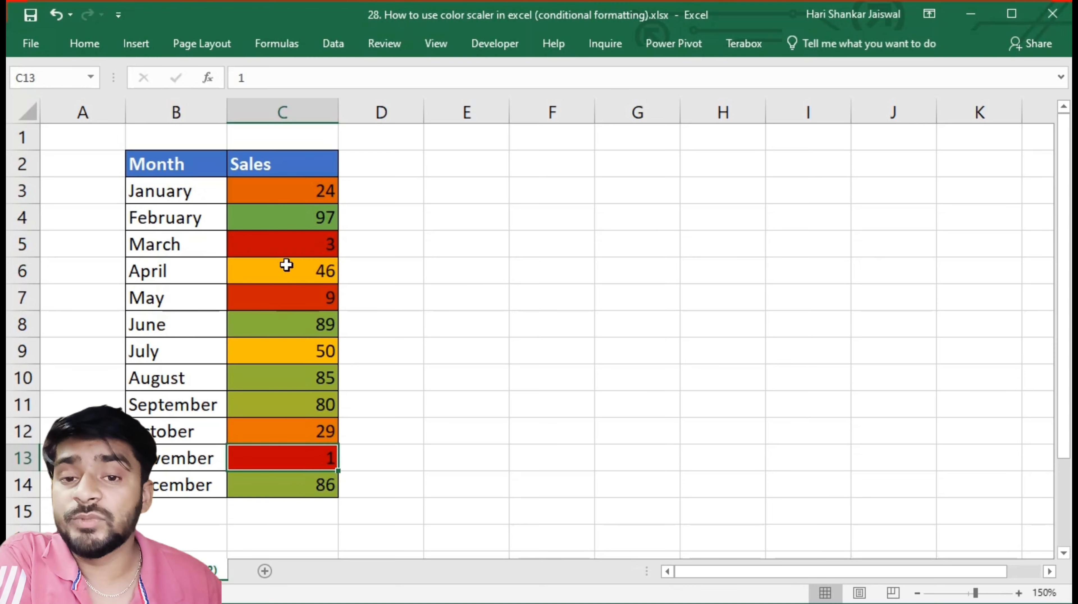
Clear all formats from the Sales values in C3:C14
drag(274, 191, 262, 486)
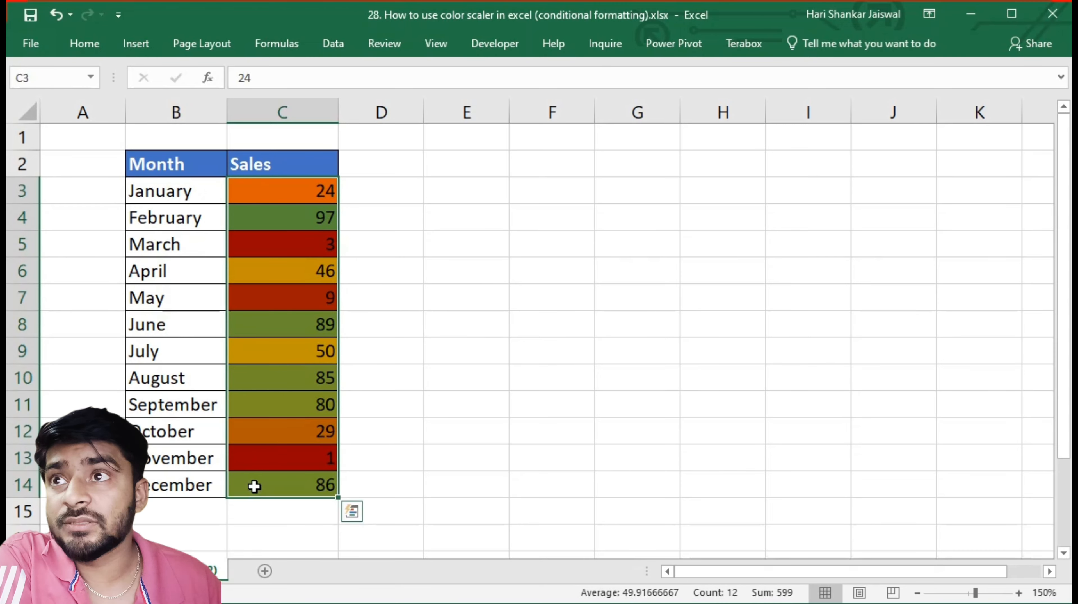
click(87, 45)
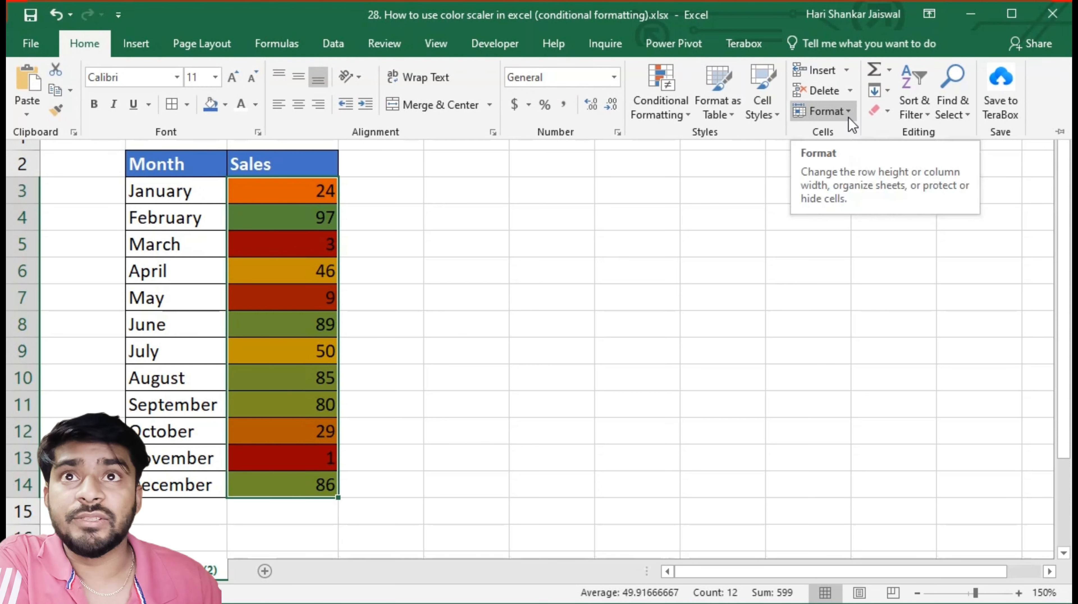
click(886, 115)
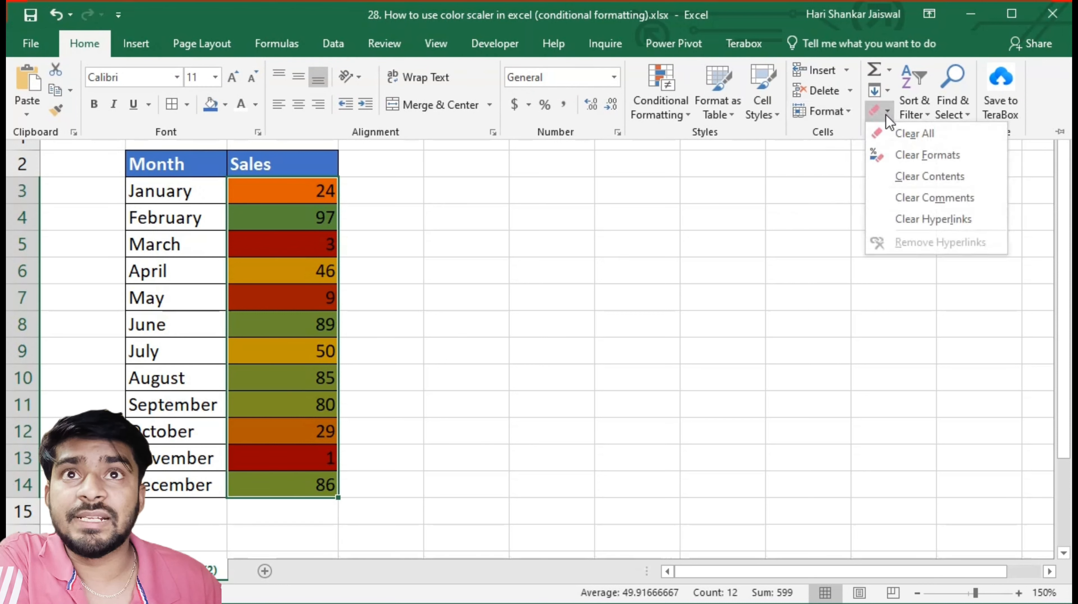
click(916, 153)
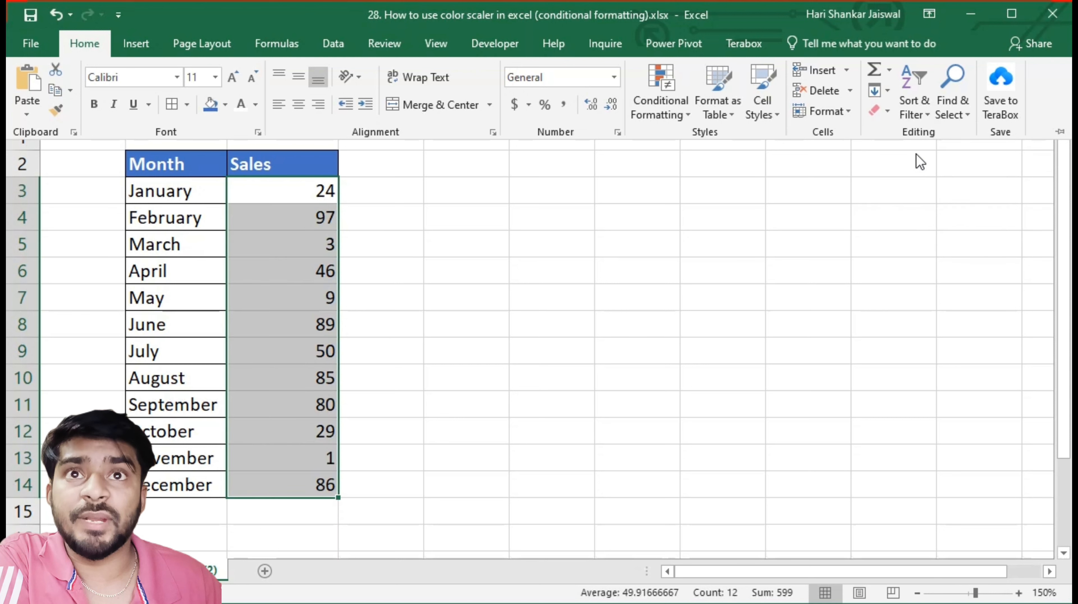
click(889, 116)
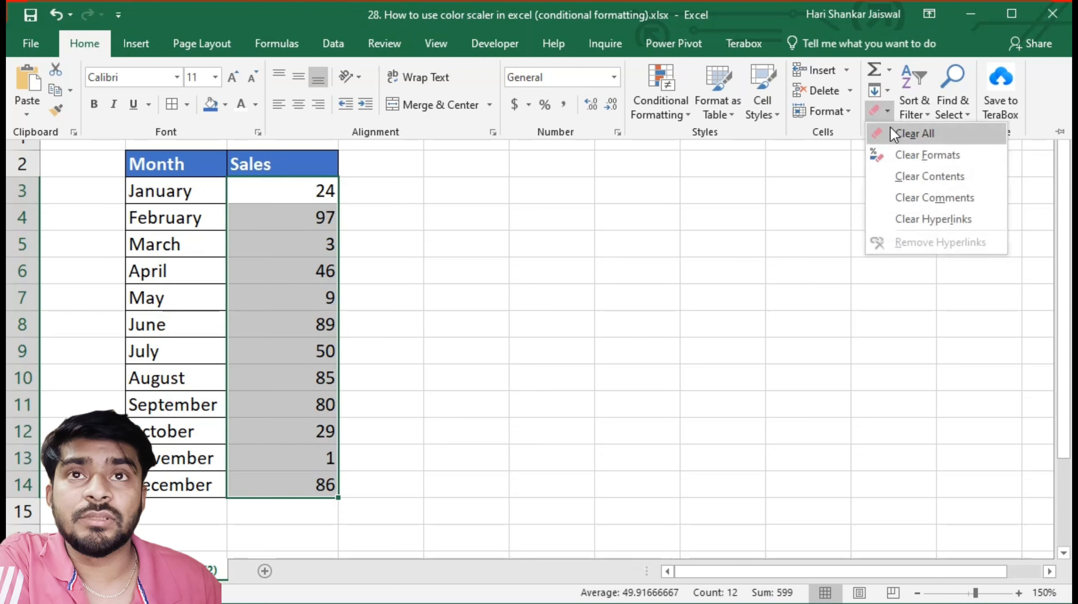
click(824, 179)
click(828, 111)
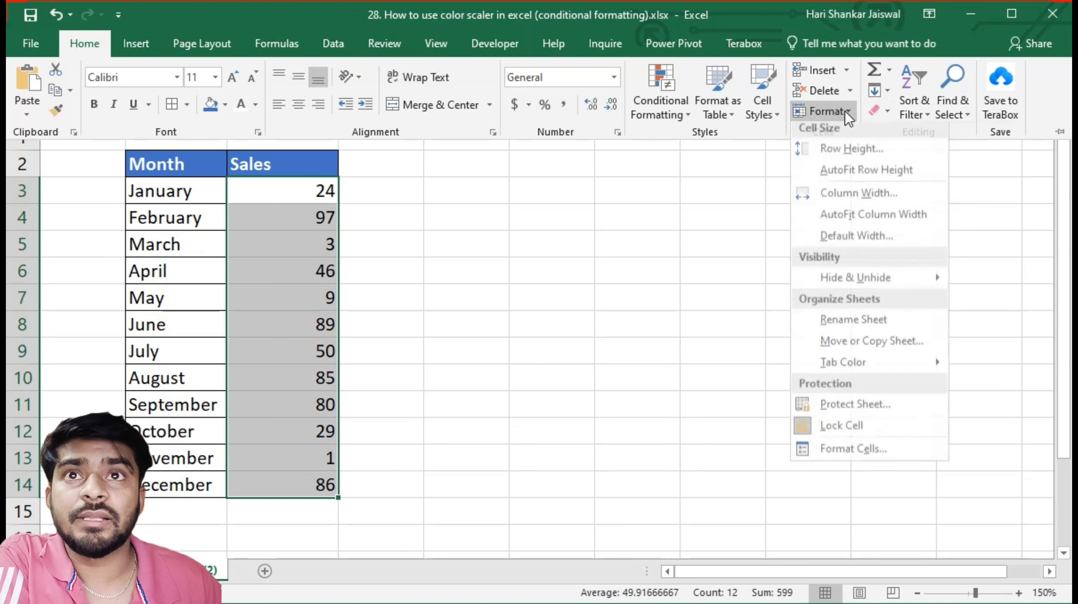
click(828, 111)
Clear the conditional formatting rules from the entire sheet
click(690, 117)
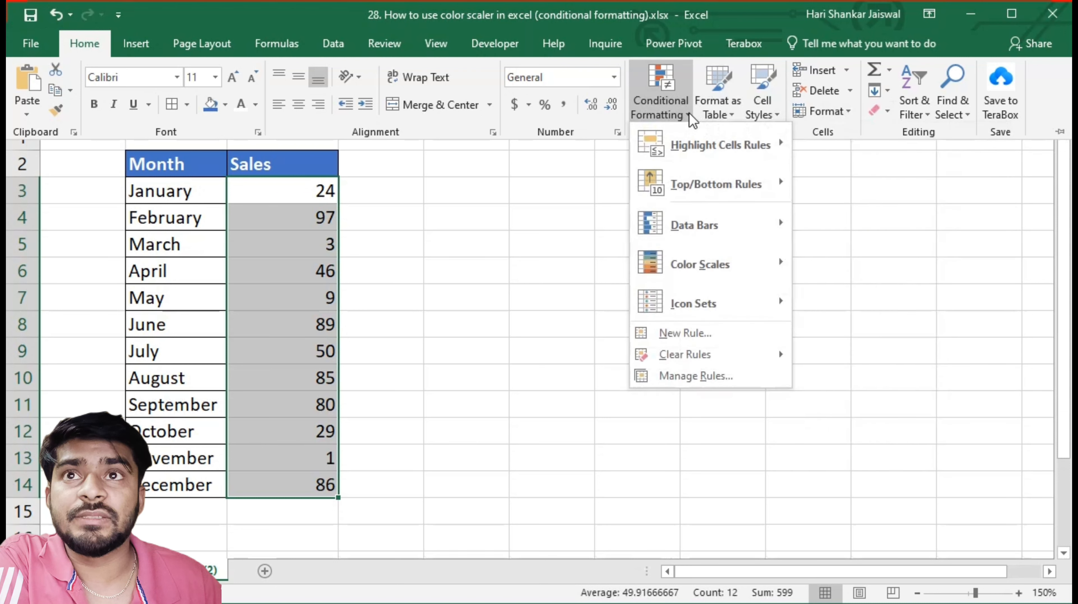
mouse_move(731, 363)
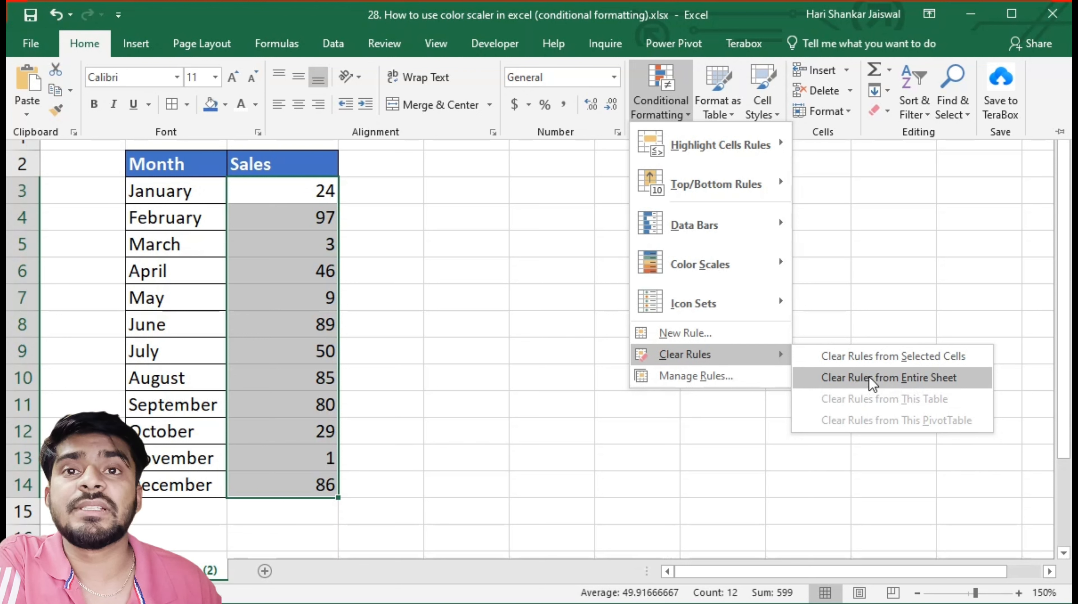
click(873, 383)
click(281, 218)
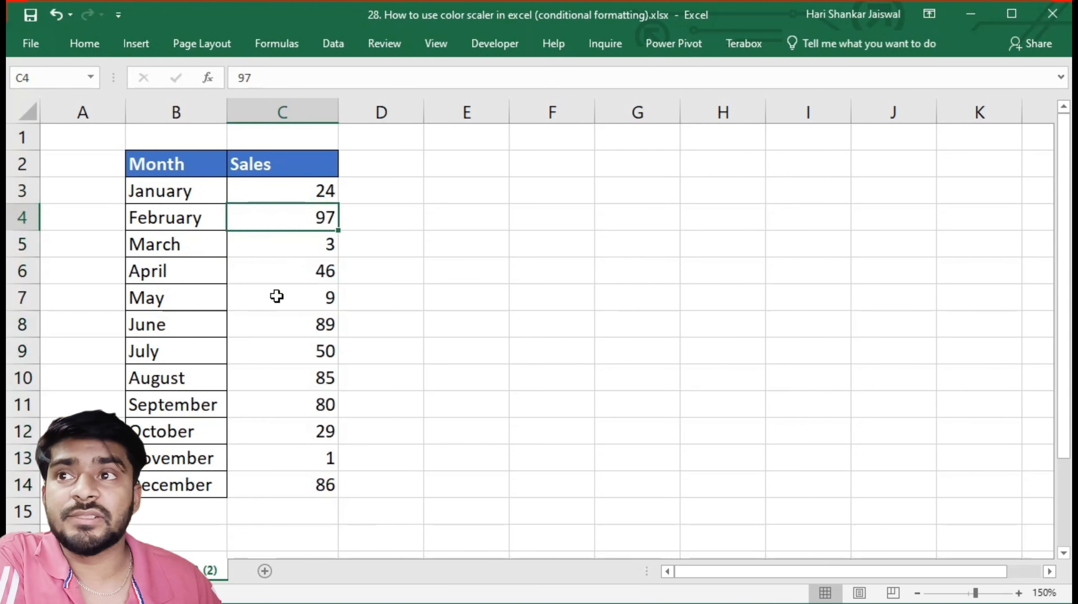
Select the monthly data range B3:C14, covering the month names and their Sales values
drag(282, 195, 294, 491)
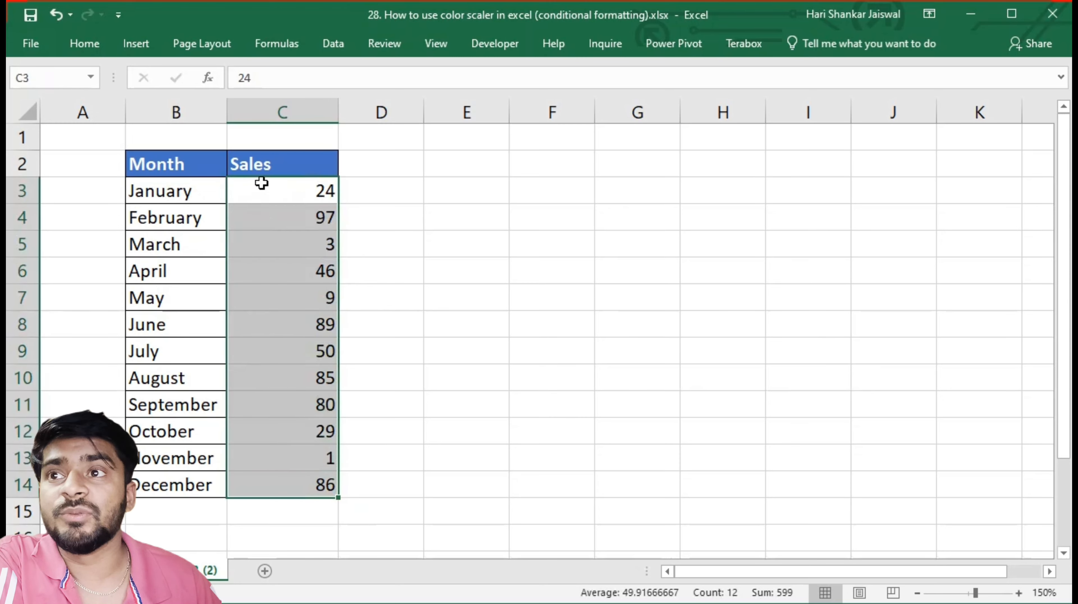
drag(216, 184, 295, 473)
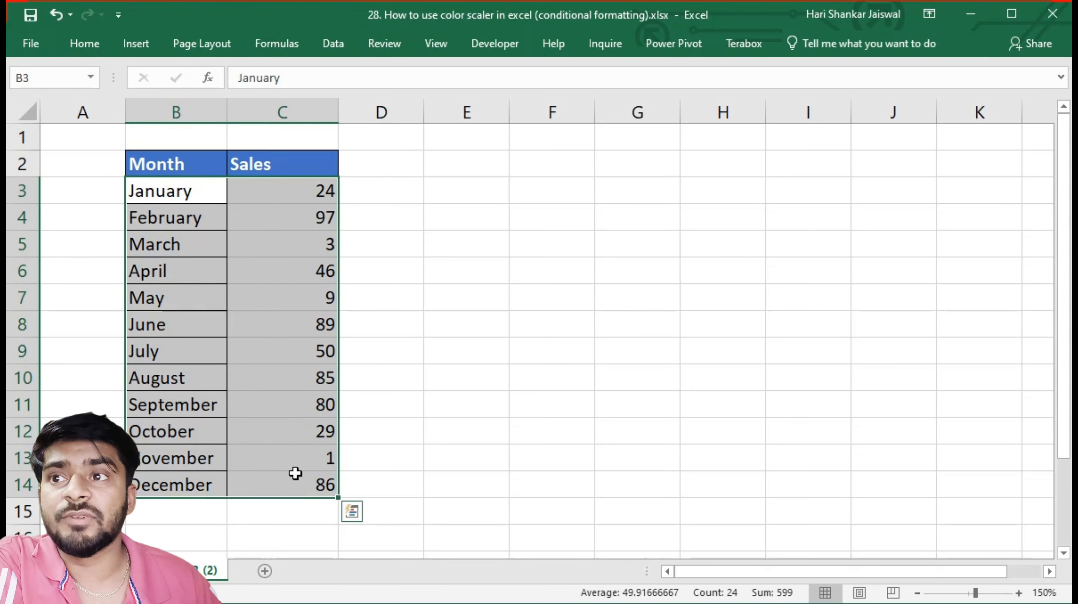